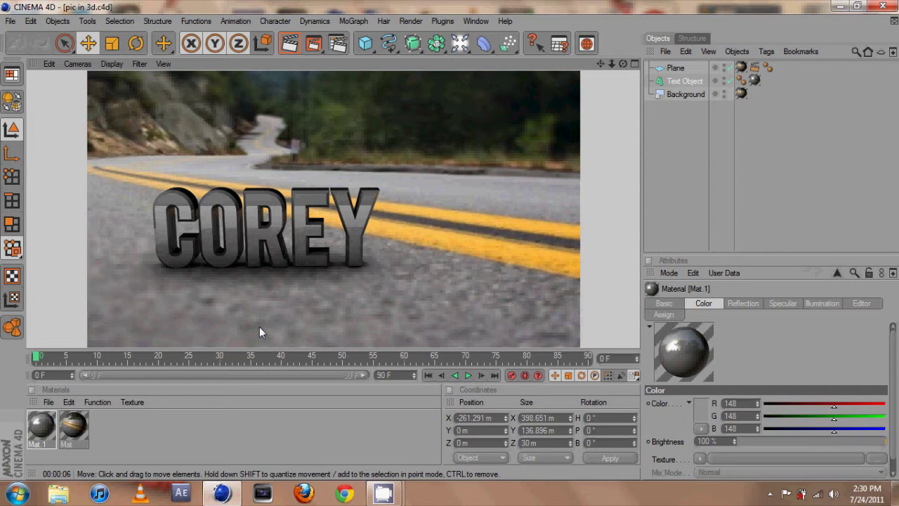
Create a new empty project and add a Background object to it
click(11, 20)
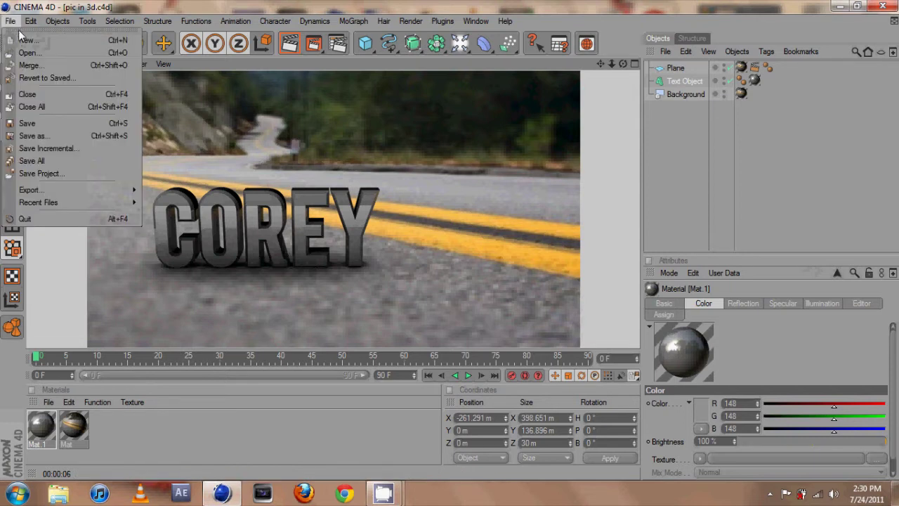
click(26, 40)
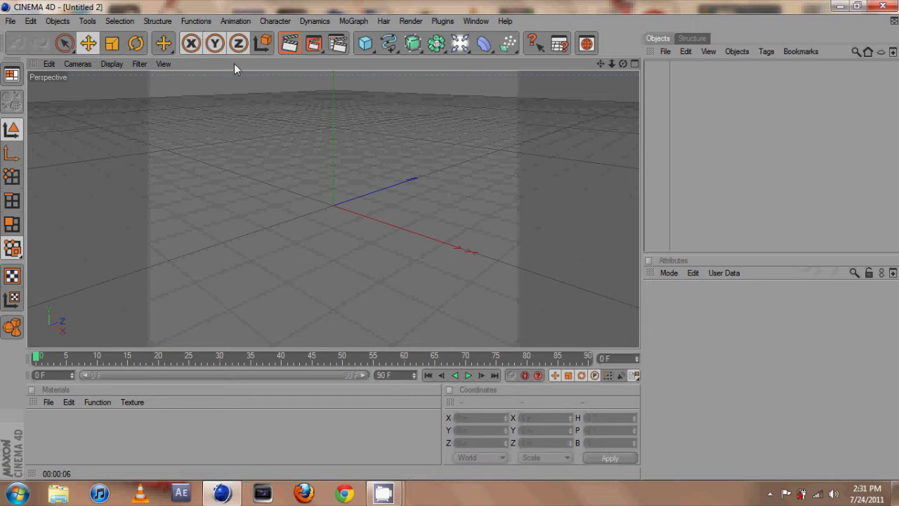
click(456, 47)
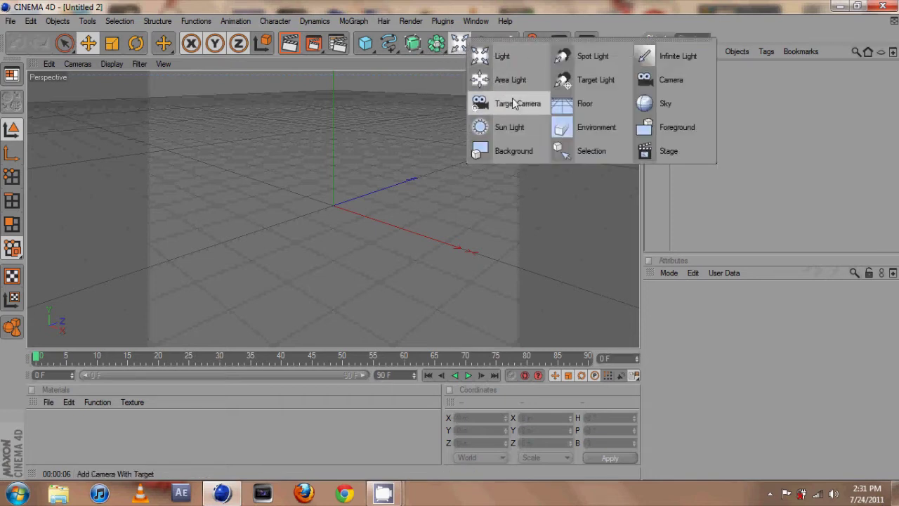
click(520, 151)
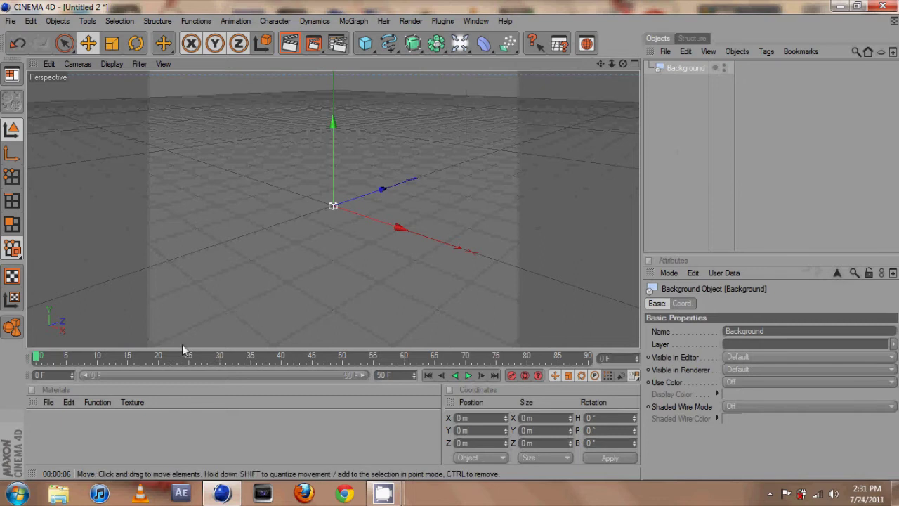
Create a new material and turn off its Specular channel
double_click(93, 438)
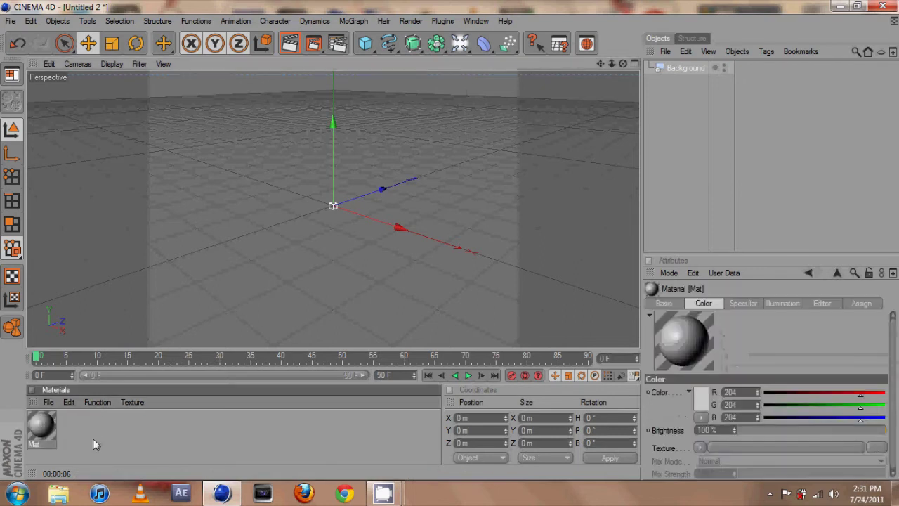
double_click(40, 424)
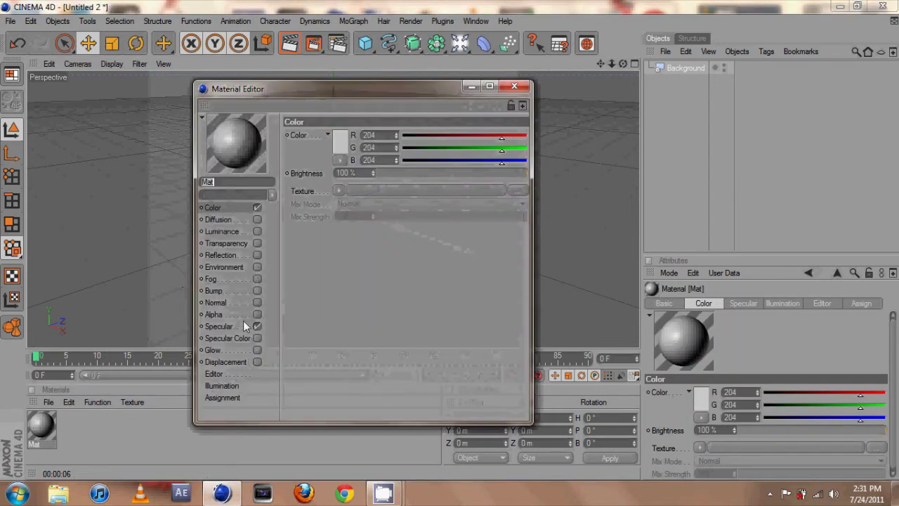
click(258, 326)
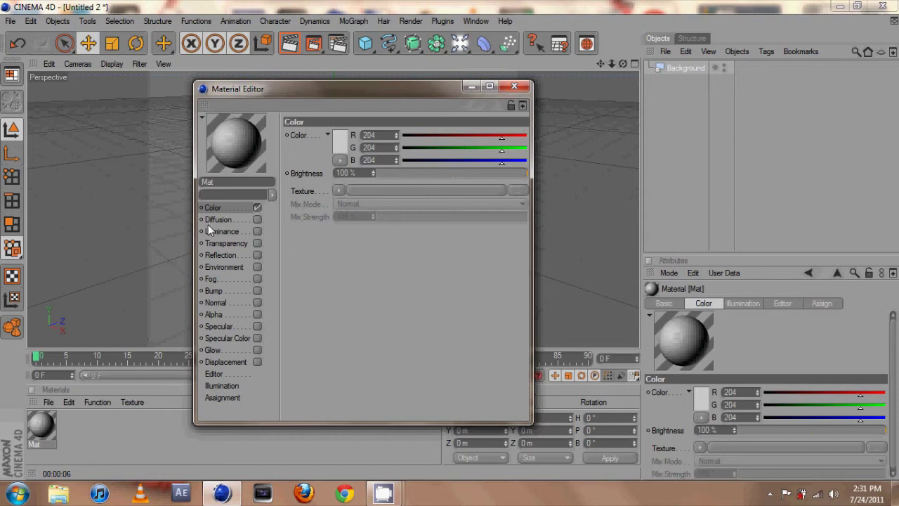
Load the creative_wallpaper_road_to_mount image as the material's color texture, declining to copy it to the document location
click(340, 190)
click(349, 216)
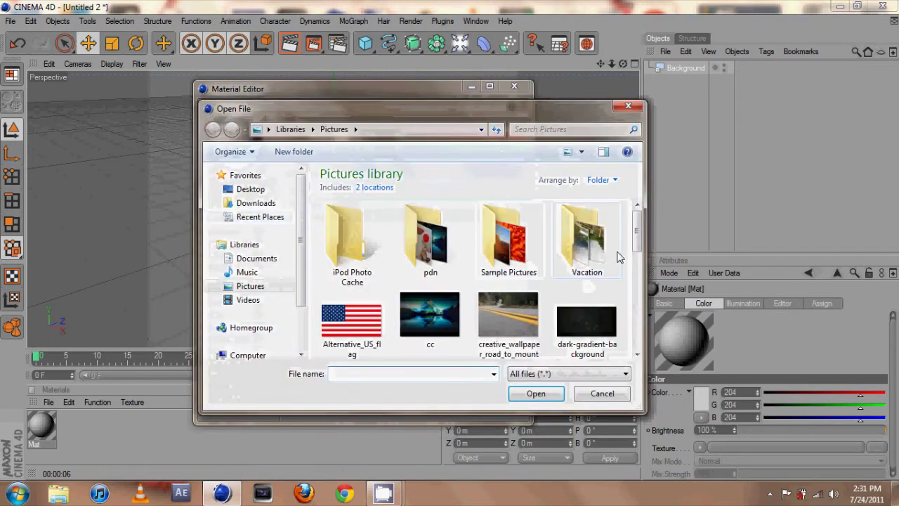
click(490, 318)
click(533, 393)
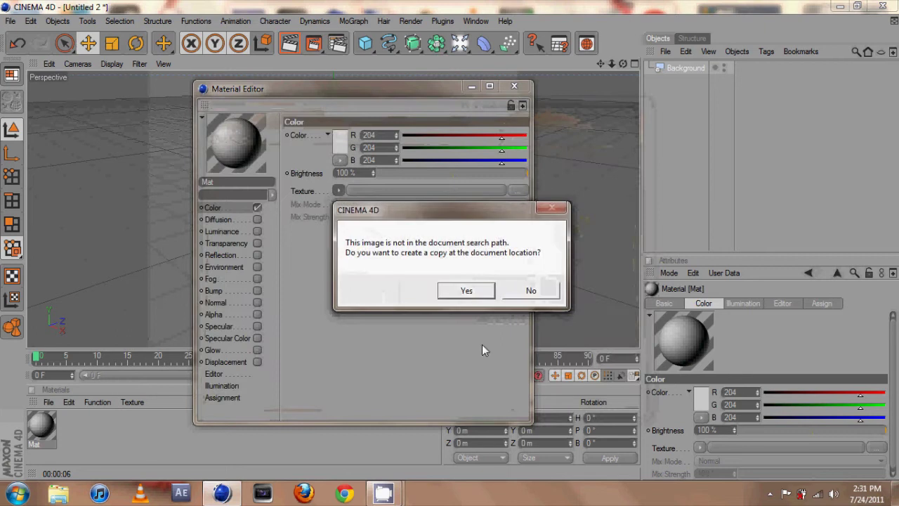
click(533, 290)
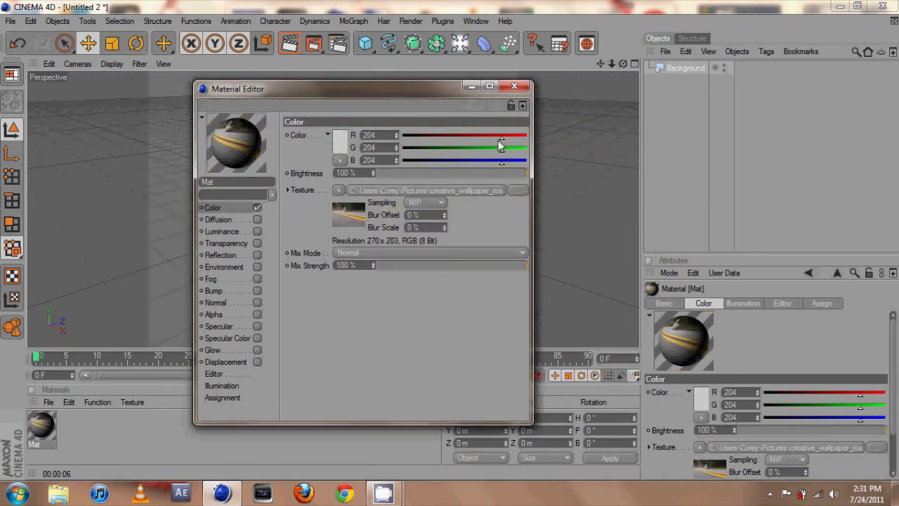
click(514, 86)
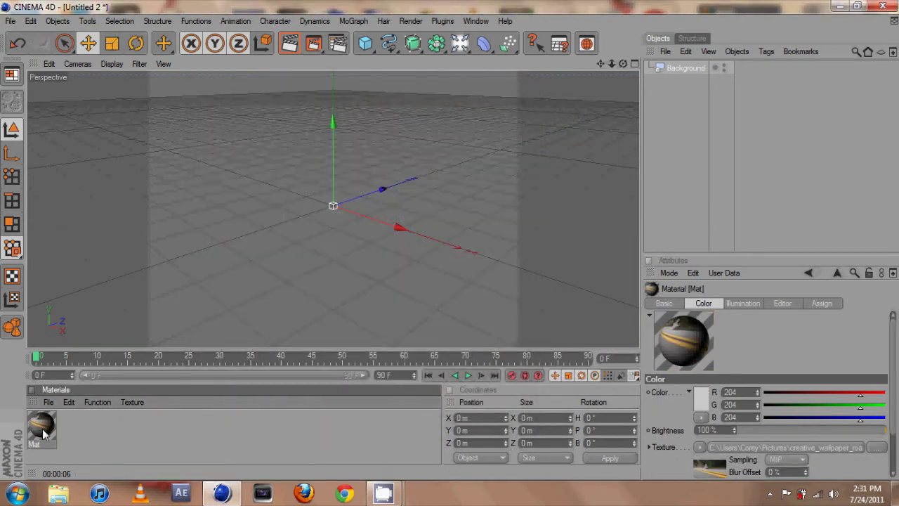
Apply the road material to the Background object and orbit the perspective so the grid faces forward along the road
drag(546, 154, 685, 68)
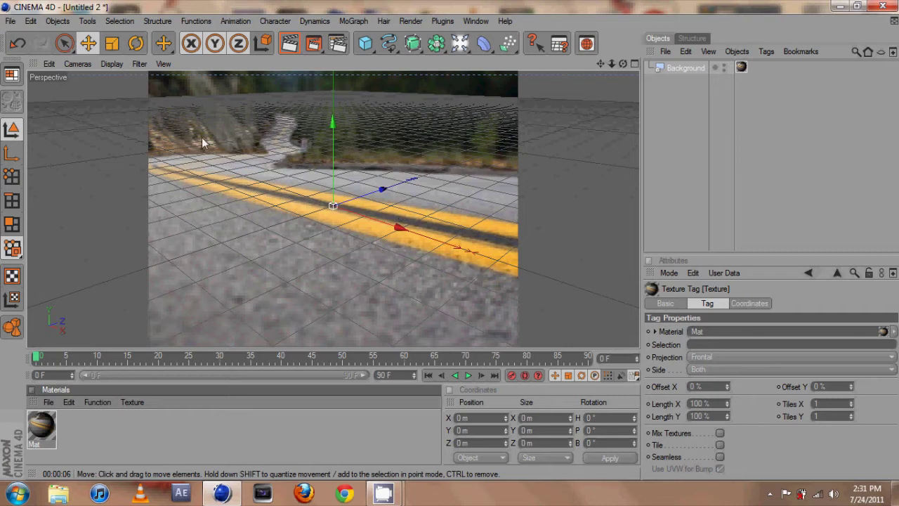
drag(623, 63, 450, 240)
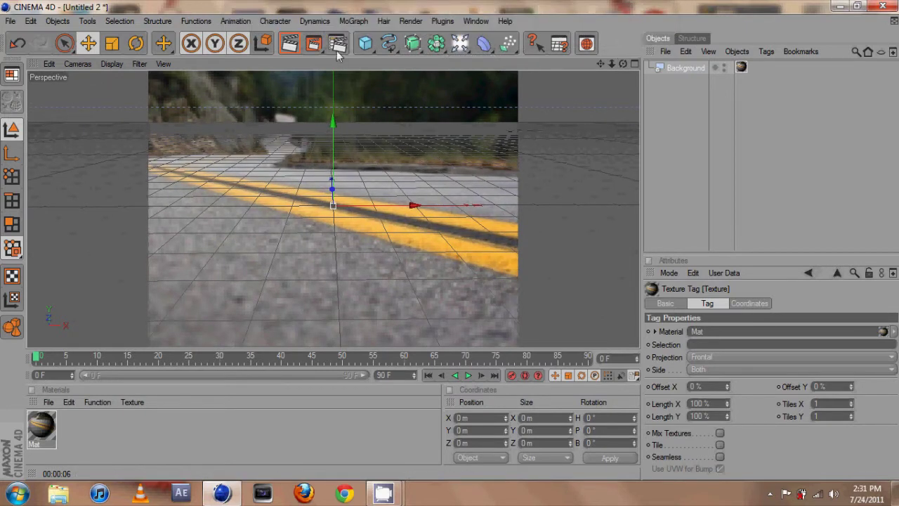
Add a MoGraph Text Object and position it over the road at about X -354 m, Y -102 m
click(360, 23)
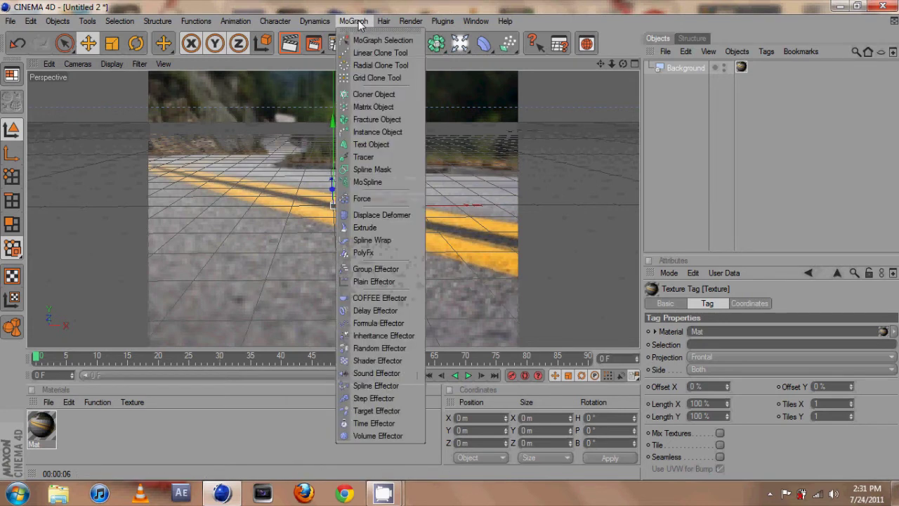
click(359, 145)
mouse_move(406, 207)
mouse_down()
mouse_move(451, 245)
mouse_move(407, 207)
mouse_up()
drag(452, 245, 452, 245)
drag(274, 232, 450, 245)
drag(188, 197, 452, 246)
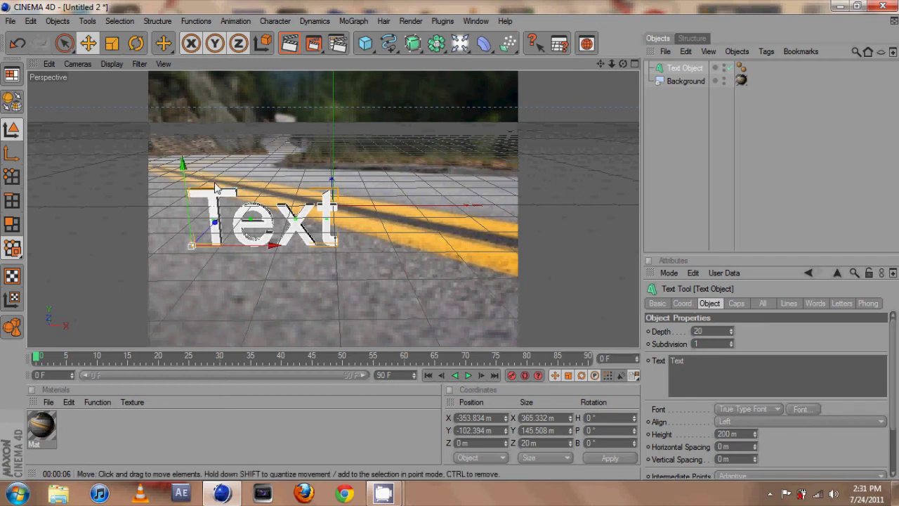
Set the Text Object's font to BigNoodleTitling in Regular style
click(805, 410)
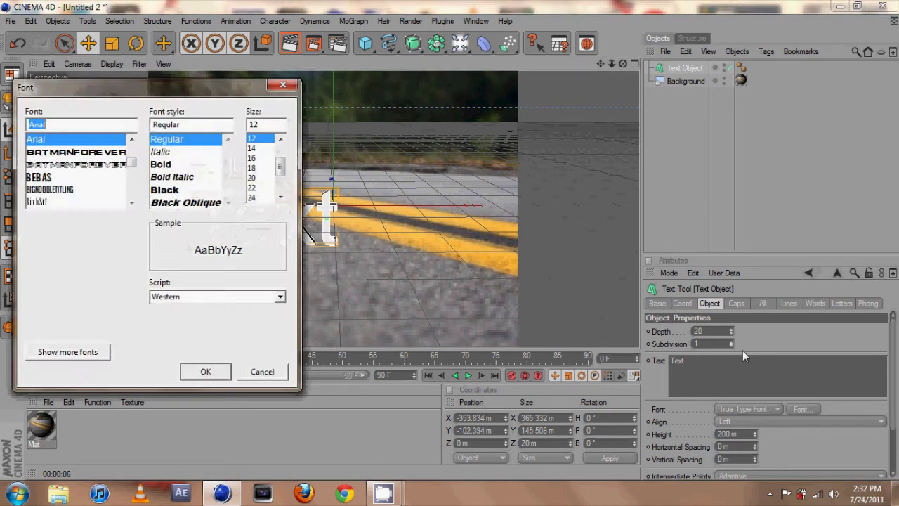
click(69, 189)
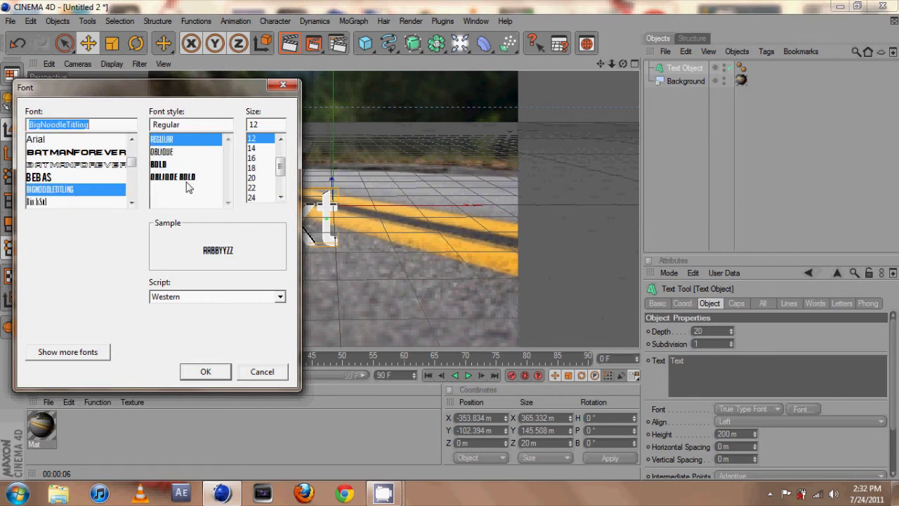
click(198, 371)
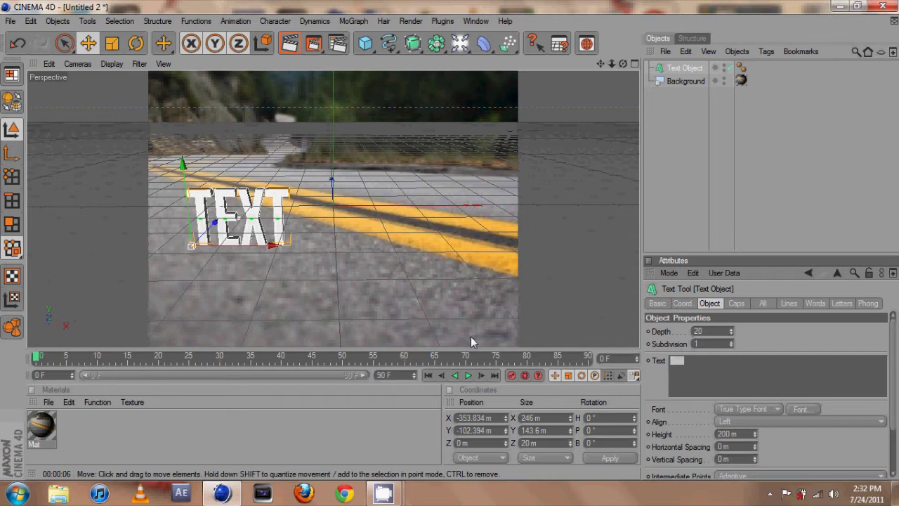
Replace the Text Object's wording with the first name and set its depth to 30
text(Corey)
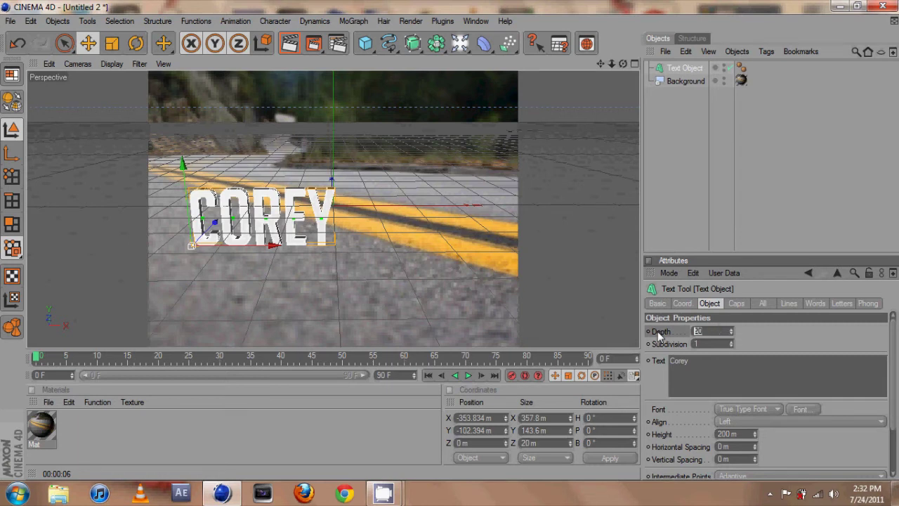
text(30)
key(Return)
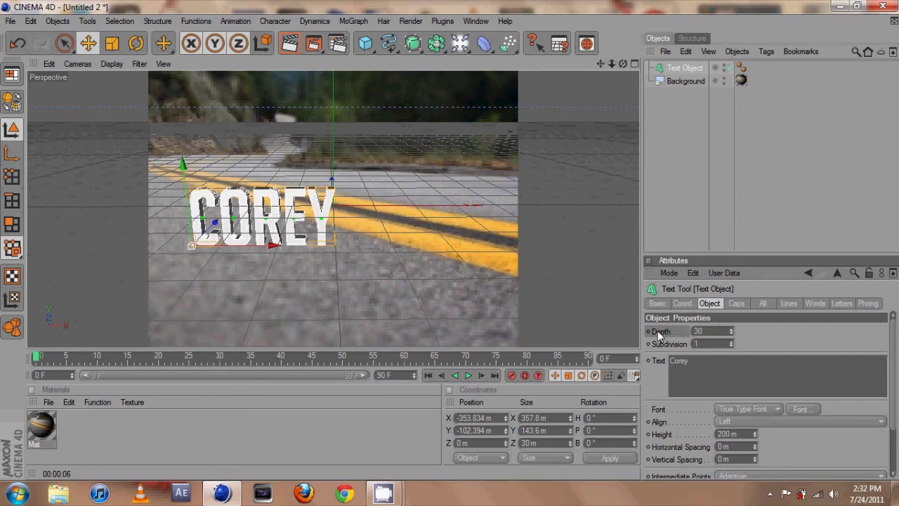
Render a preview of the view, and move the text to about X -306 m, Y -144 m on the road
click(289, 43)
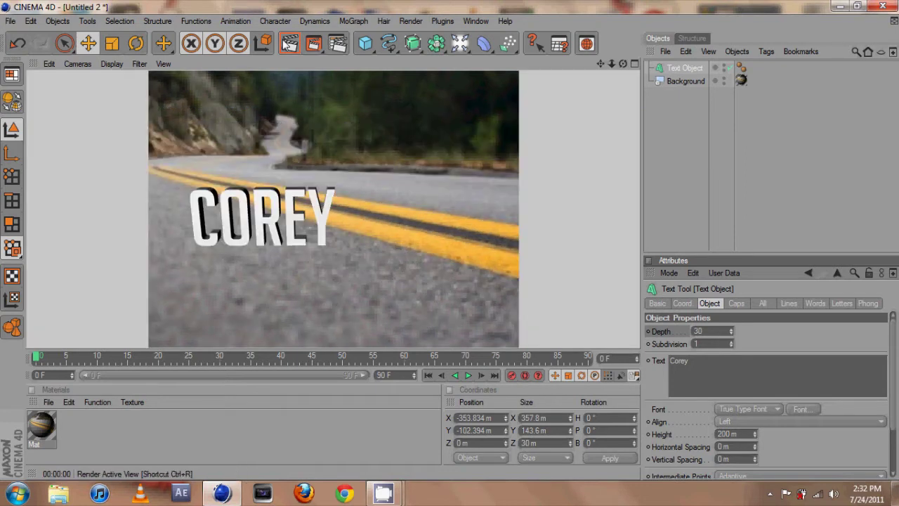
click(238, 218)
click(298, 240)
drag(434, 245, 451, 240)
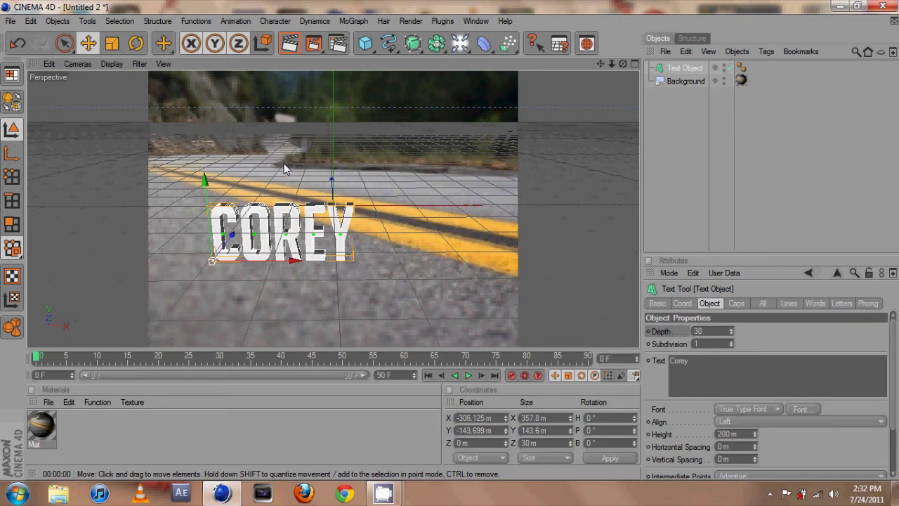
Add the Ambient Occlusion effect to the render settings with its default values
click(337, 44)
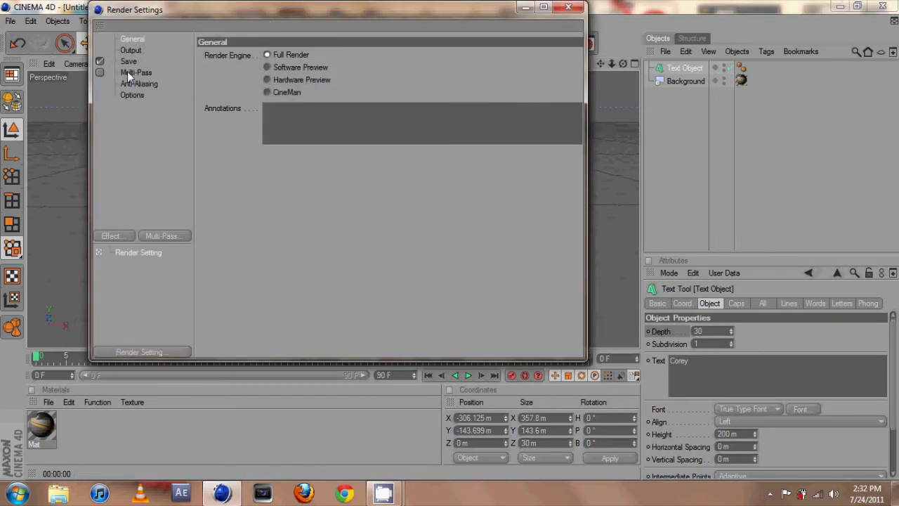
click(111, 235)
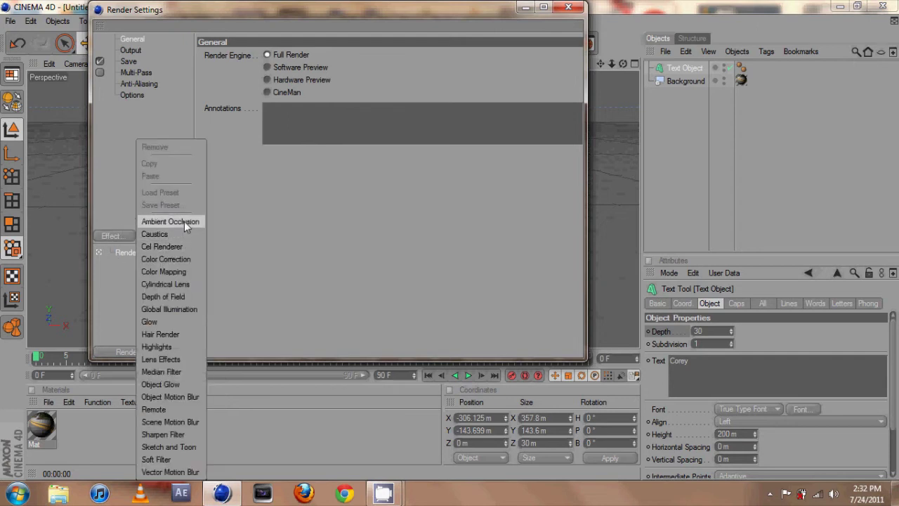
click(170, 221)
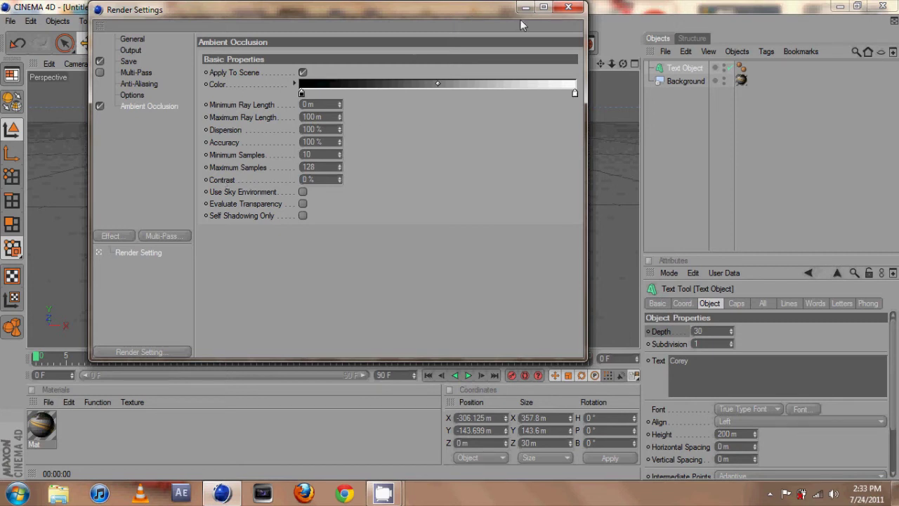
click(568, 7)
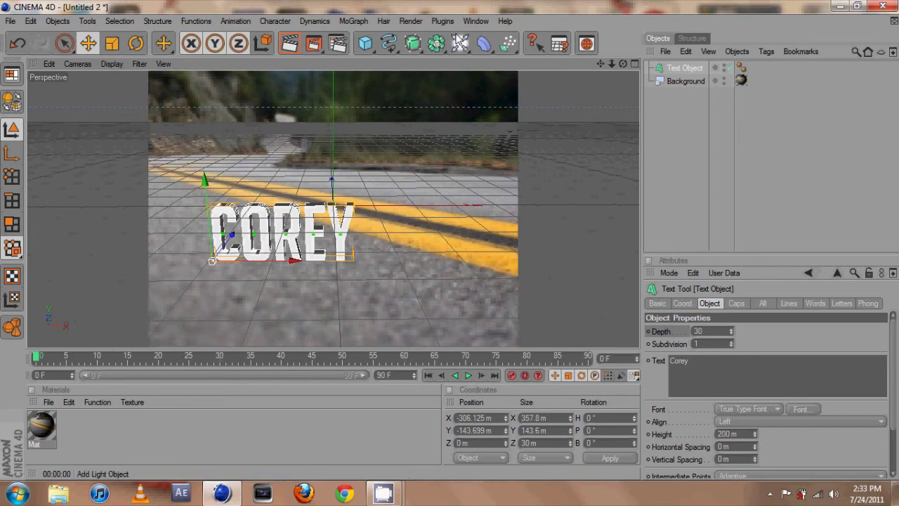
Add a Plane primitive and scale it up uniformly to about 846 m by 846 m
click(460, 43)
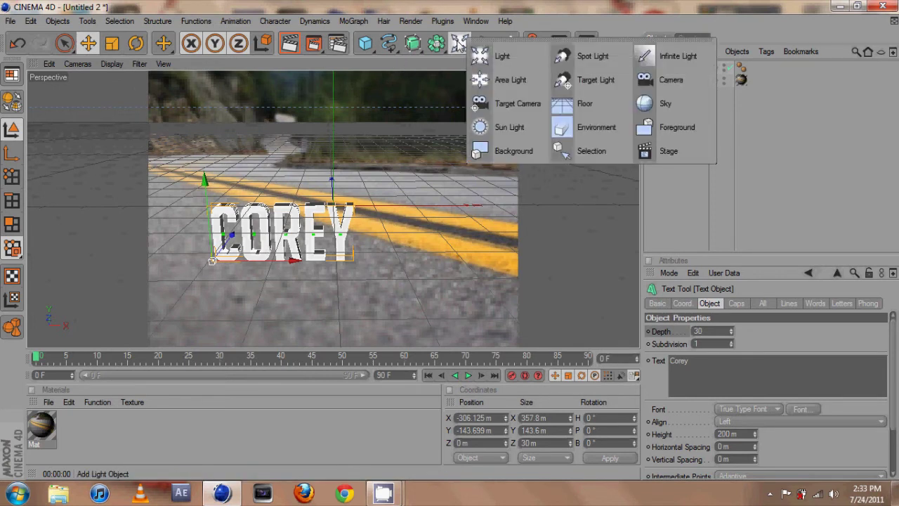
click(506, 151)
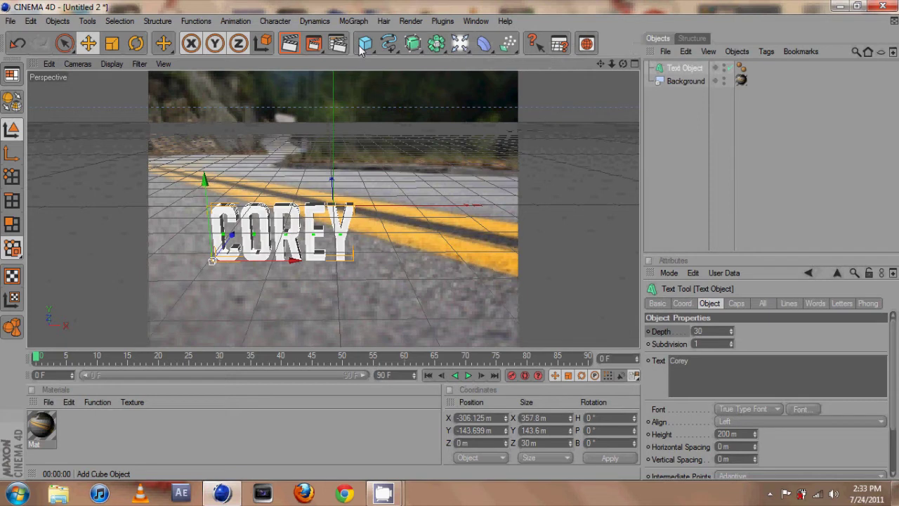
click(363, 44)
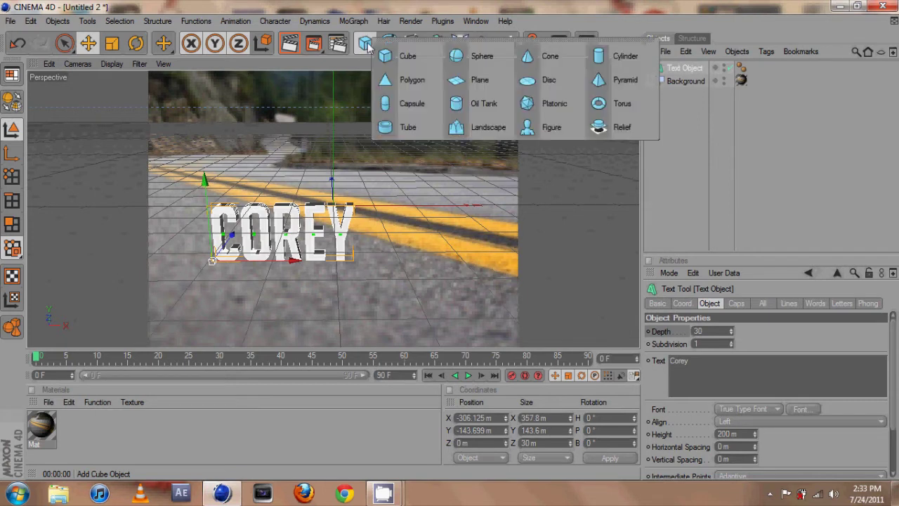
click(457, 81)
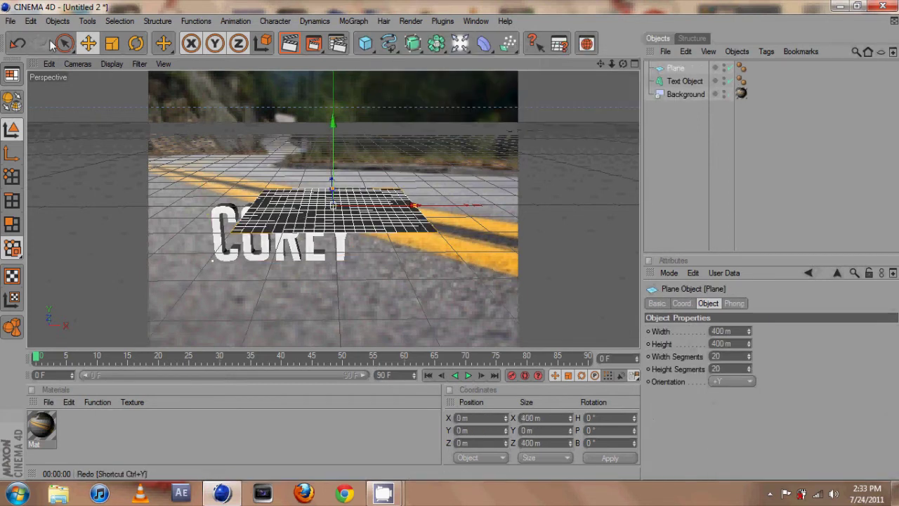
click(112, 44)
mouse_move(380, 211)
mouse_down()
mouse_move(454, 245)
mouse_move(376, 206)
mouse_up()
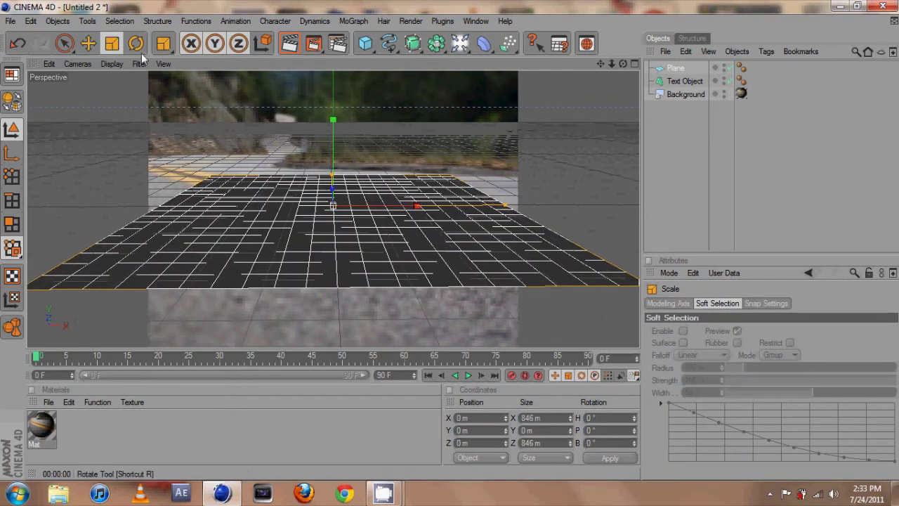
Move the plane beneath the text to about X -174 m, Y -147 m and render a preview of the view
click(88, 43)
drag(452, 245, 301, 157)
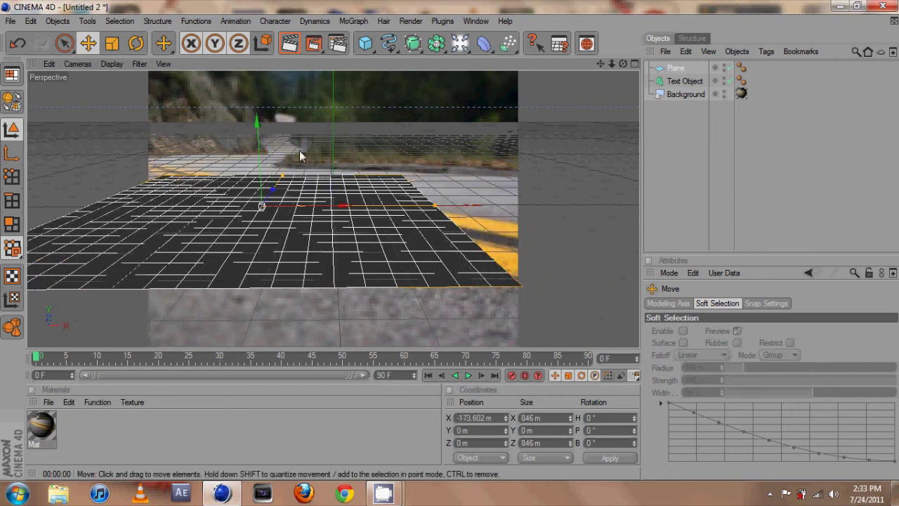
drag(250, 134, 451, 240)
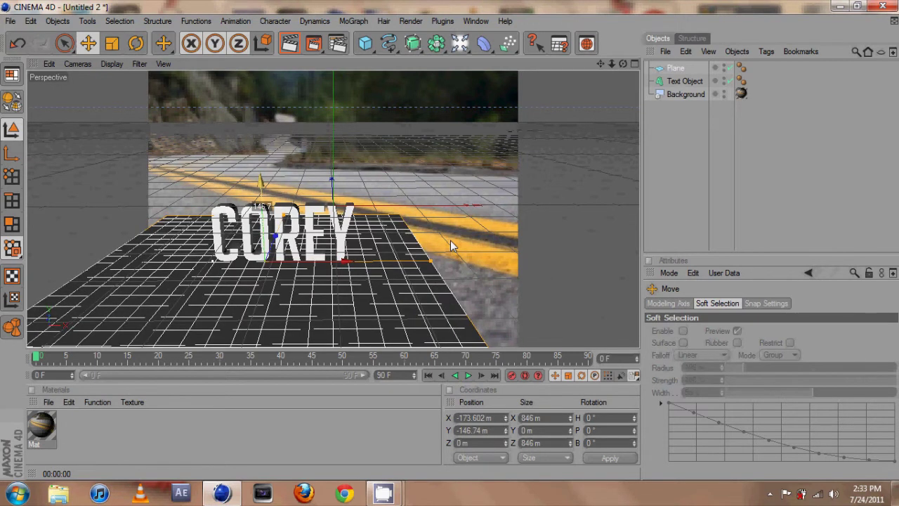
click(290, 44)
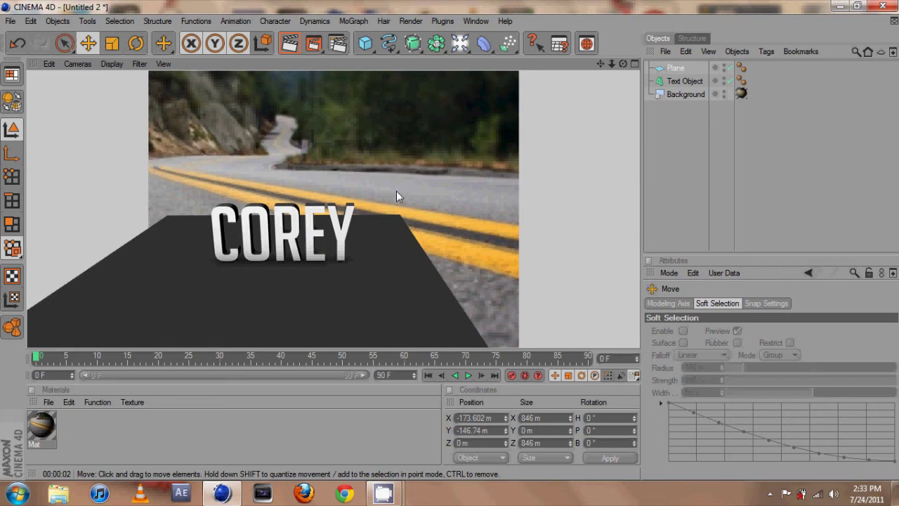
Add a Compositing tag to the plane and enable its Compositing Background option
right_click(678, 68)
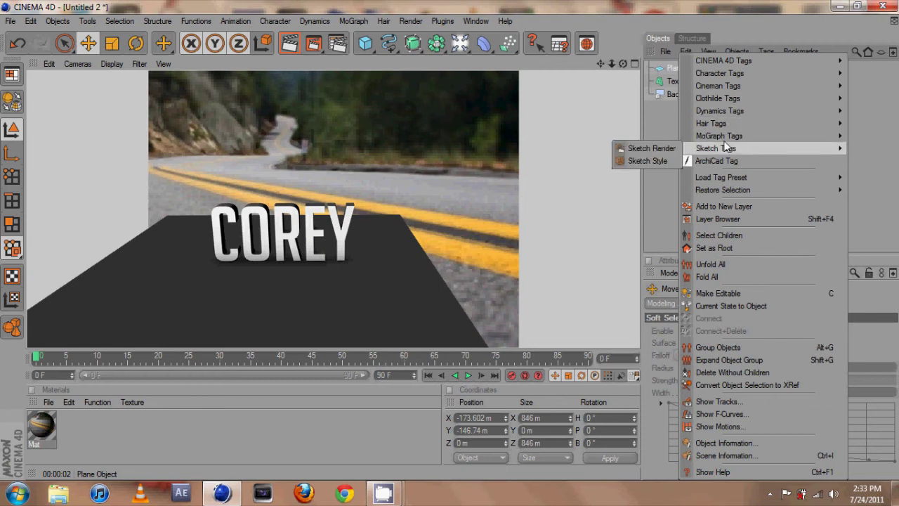
mouse_move(725, 138)
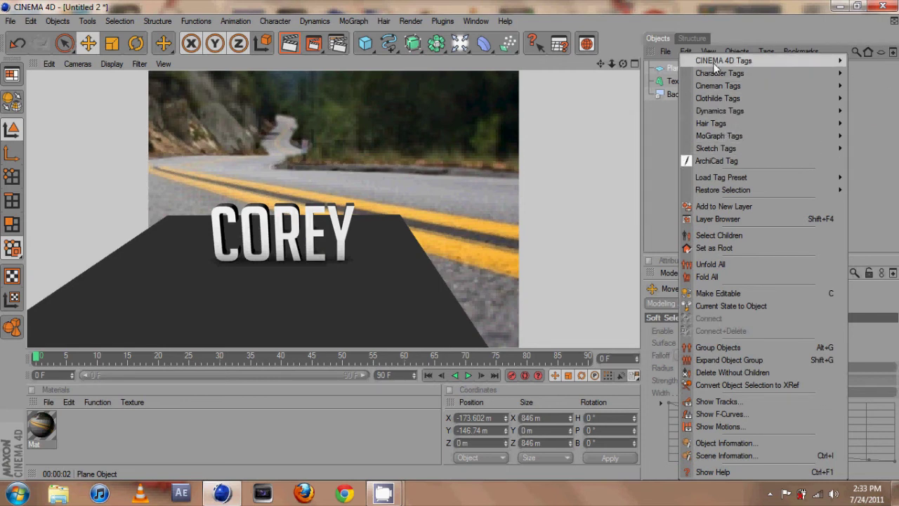
mouse_move(713, 61)
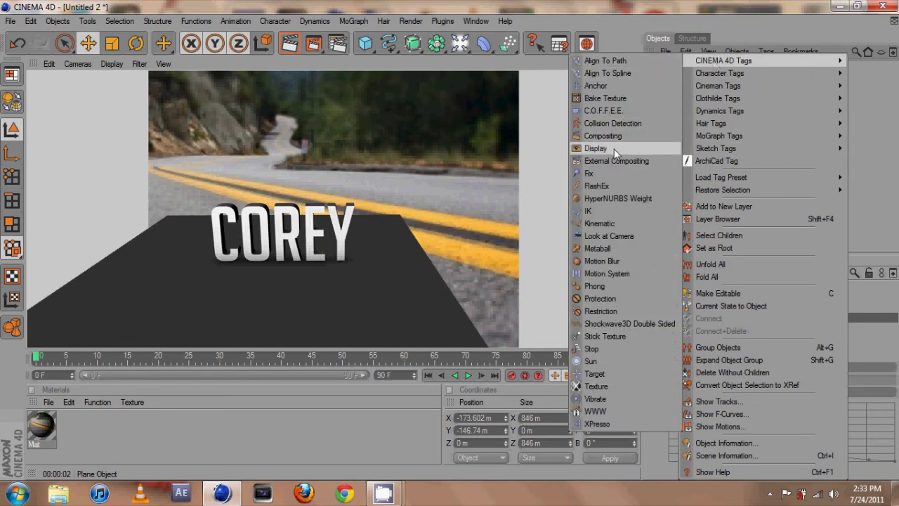
click(602, 136)
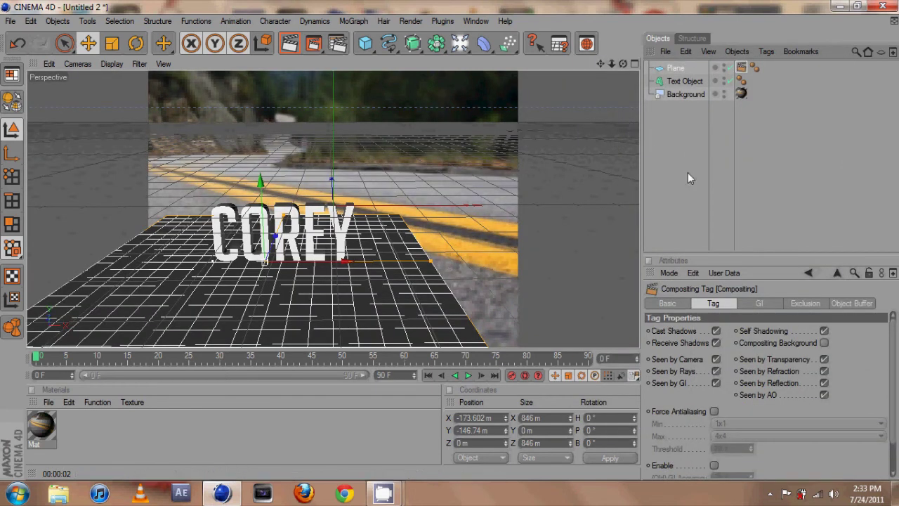
click(824, 342)
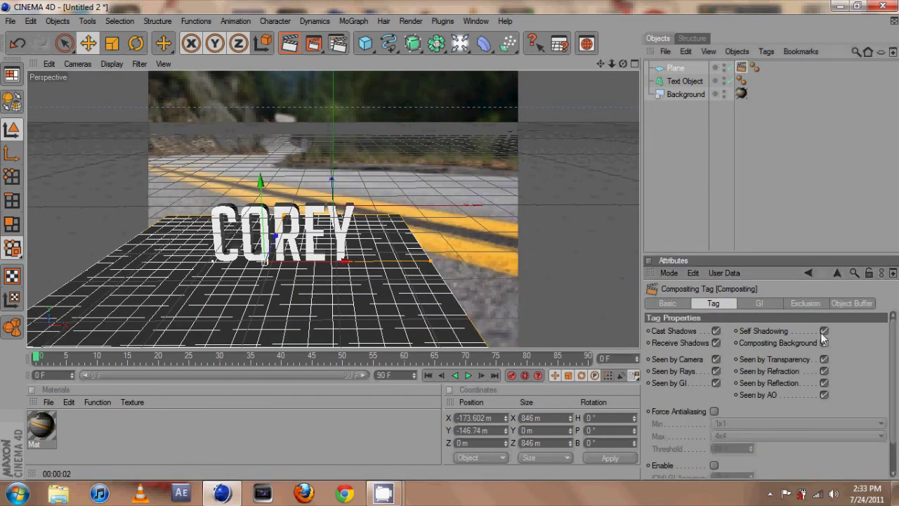
Copy the background's frontal-projected road texture tag onto the plane and render a preview of the view
click(617, 78)
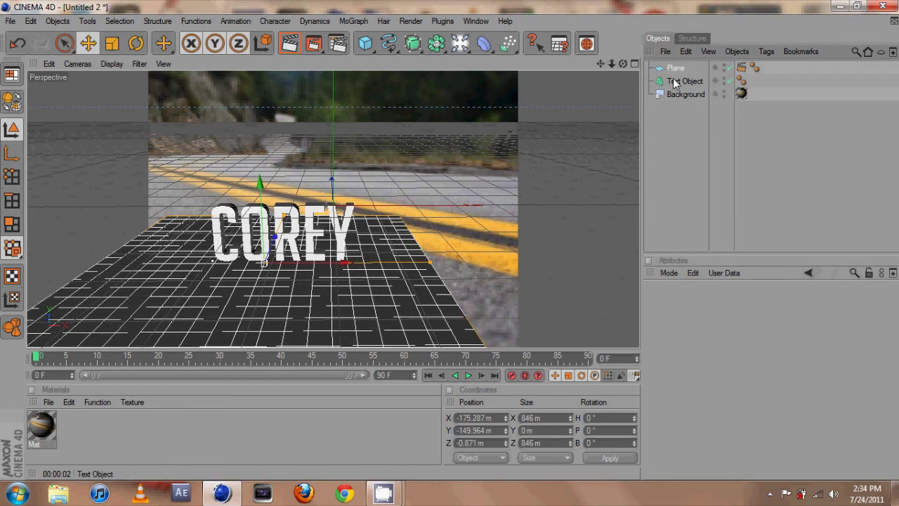
click(742, 95)
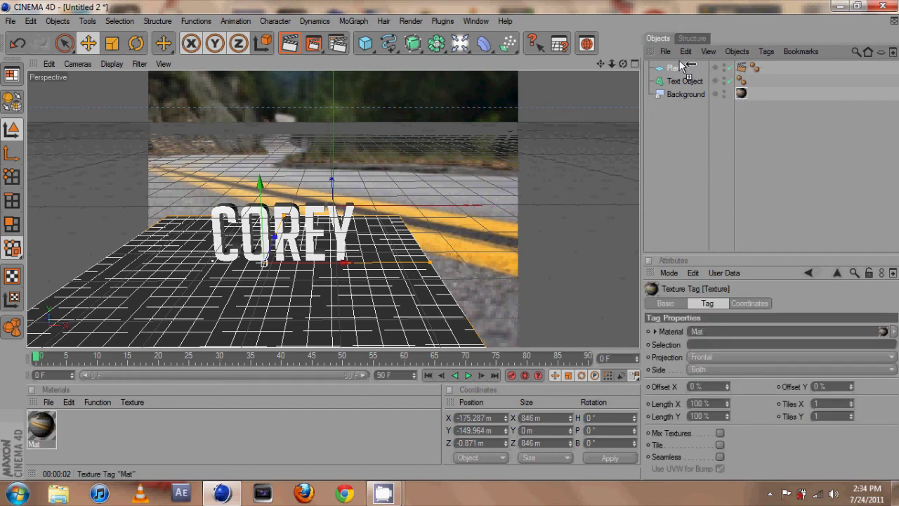
ctrl+drag(681, 65, 682, 68)
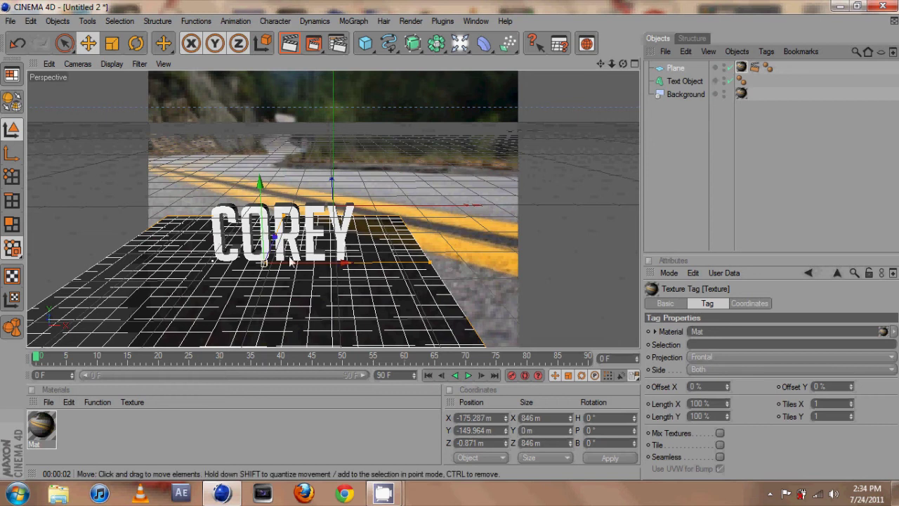
click(289, 43)
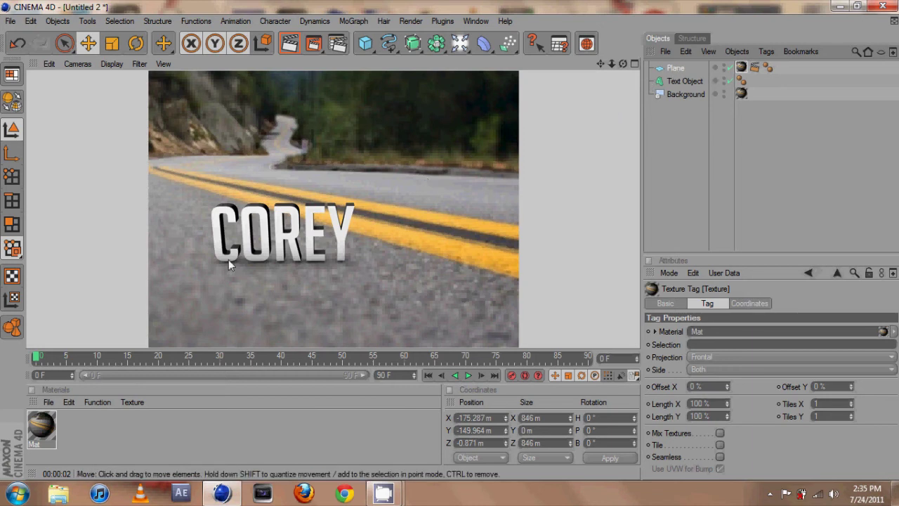
Create a new material, enable its Reflection channel and lower the reflection brightness to less than 59%
double_click(77, 424)
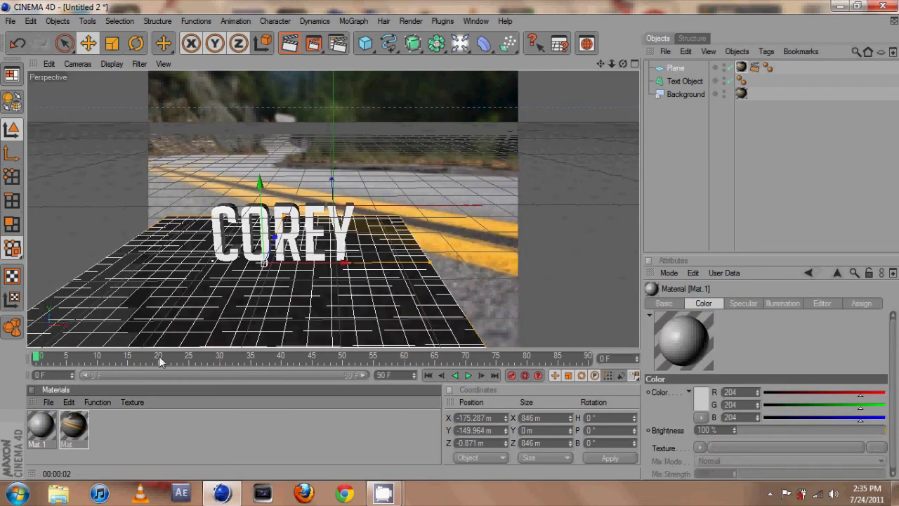
double_click(42, 423)
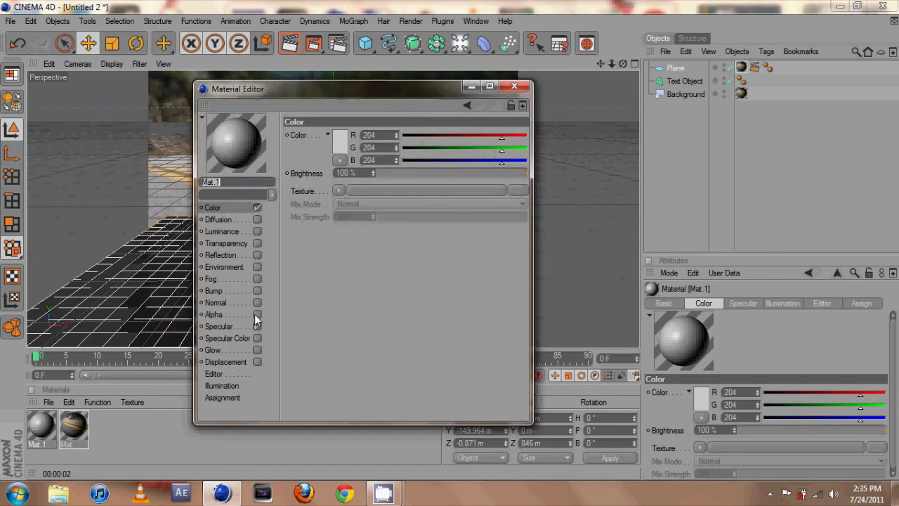
click(257, 255)
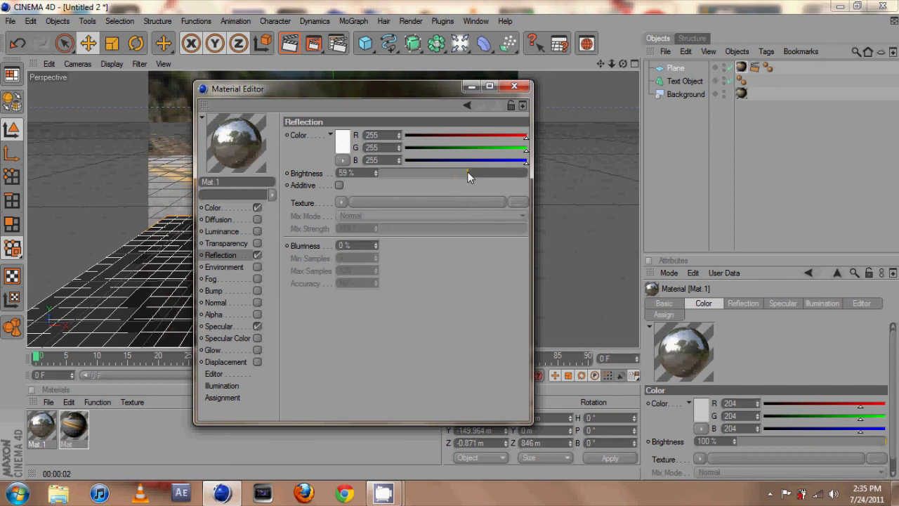
mouse_move(467, 172)
mouse_down()
mouse_move(427, 182)
mouse_move(440, 174)
mouse_up()
click(514, 86)
Apply the new reflective material to the text object and render a preview of the view
drag(35, 434, 679, 84)
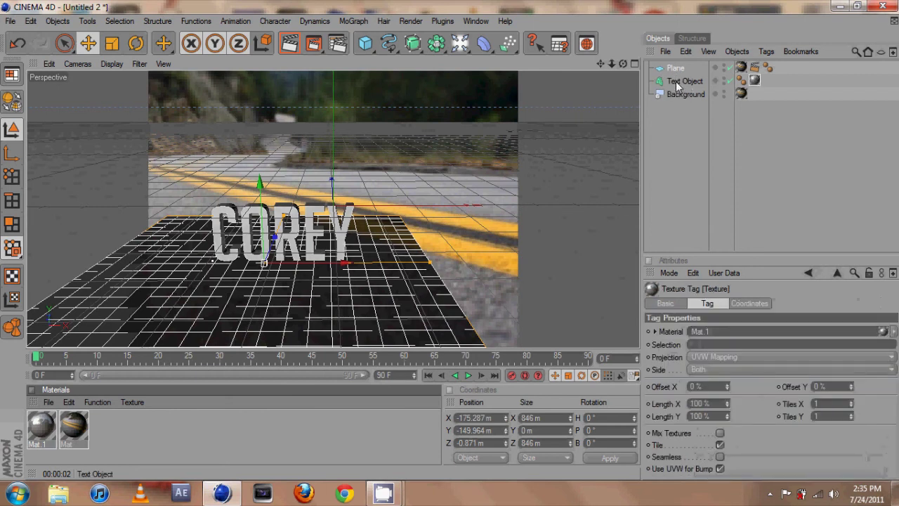
click(290, 45)
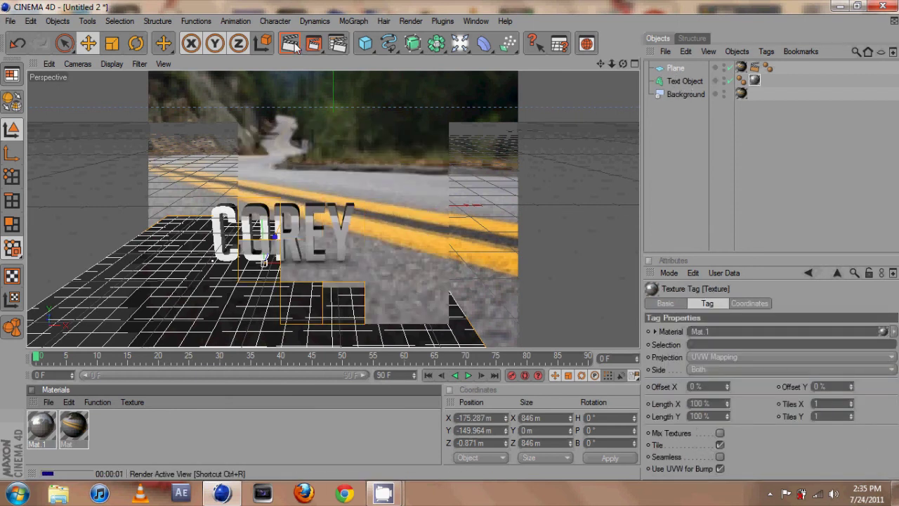